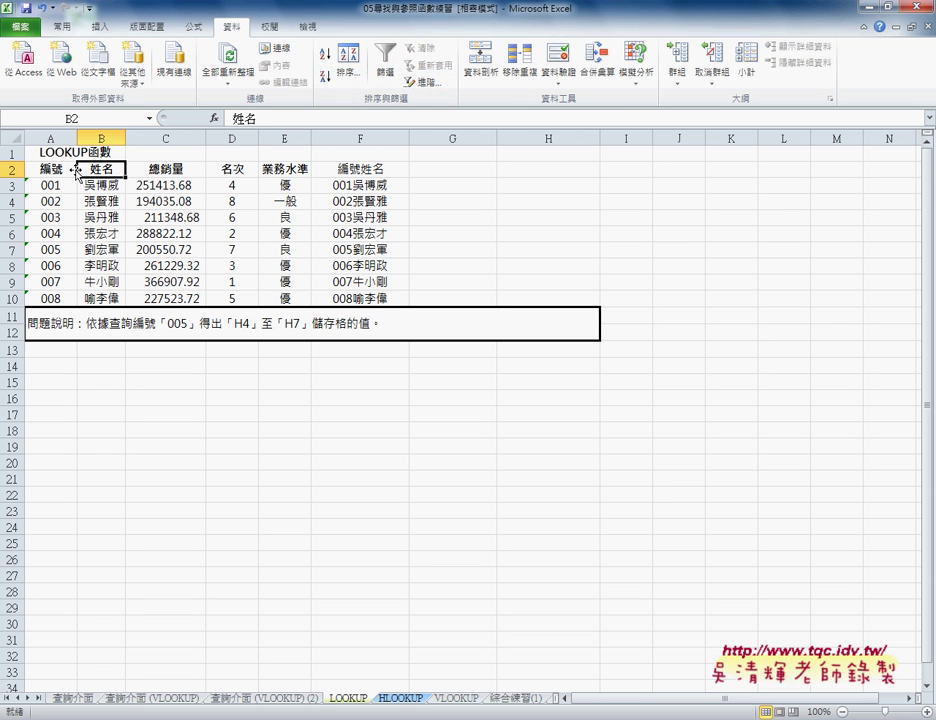
Turn on AutoFilter for row 1 of the LOOKUP sheet's sales table
{"action": "left_click", "coordinate": [386, 72]}
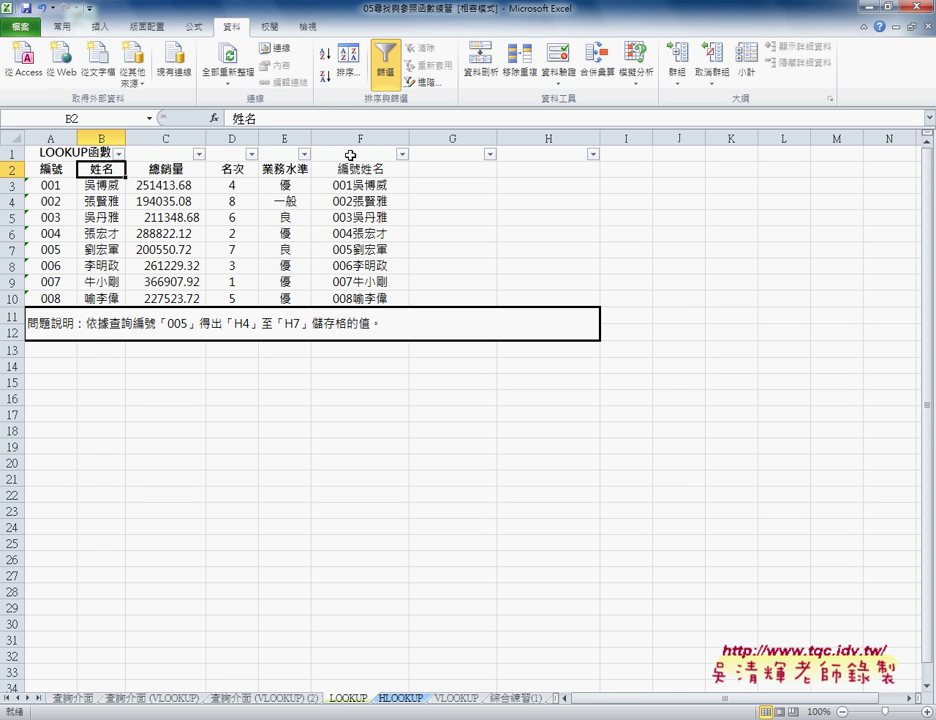
Remove the filter, delete the LOOKUP函數 title row, then re-enable AutoFilter on the new header row
{"action": "left_click", "coordinate": [381, 72]}
{"action": "left_click", "coordinate": [12, 153]}
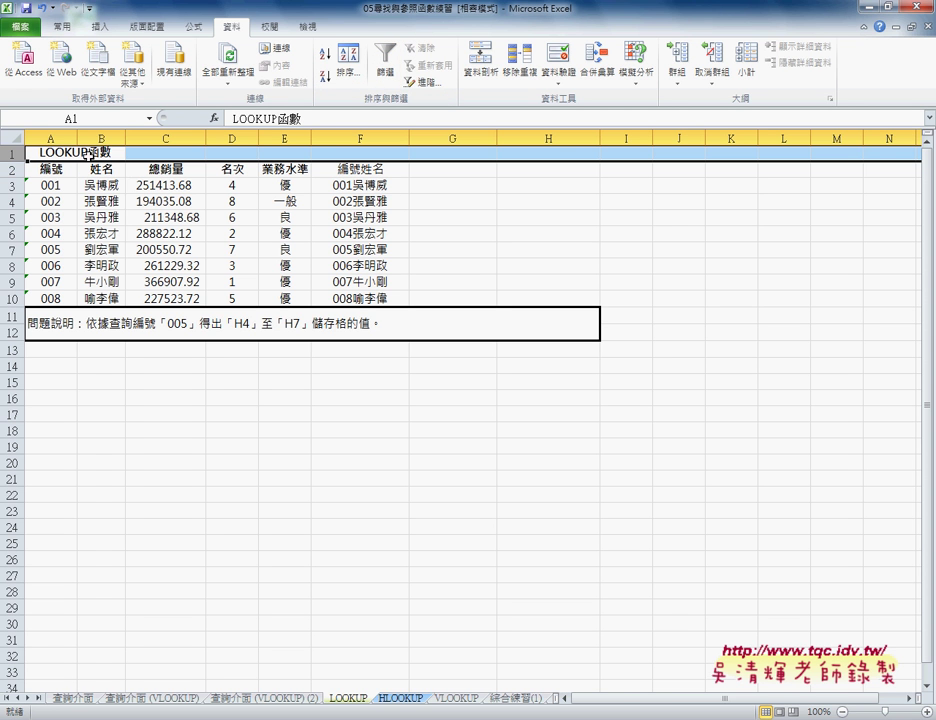
{"action": "right_click", "coordinate": [91, 155]}
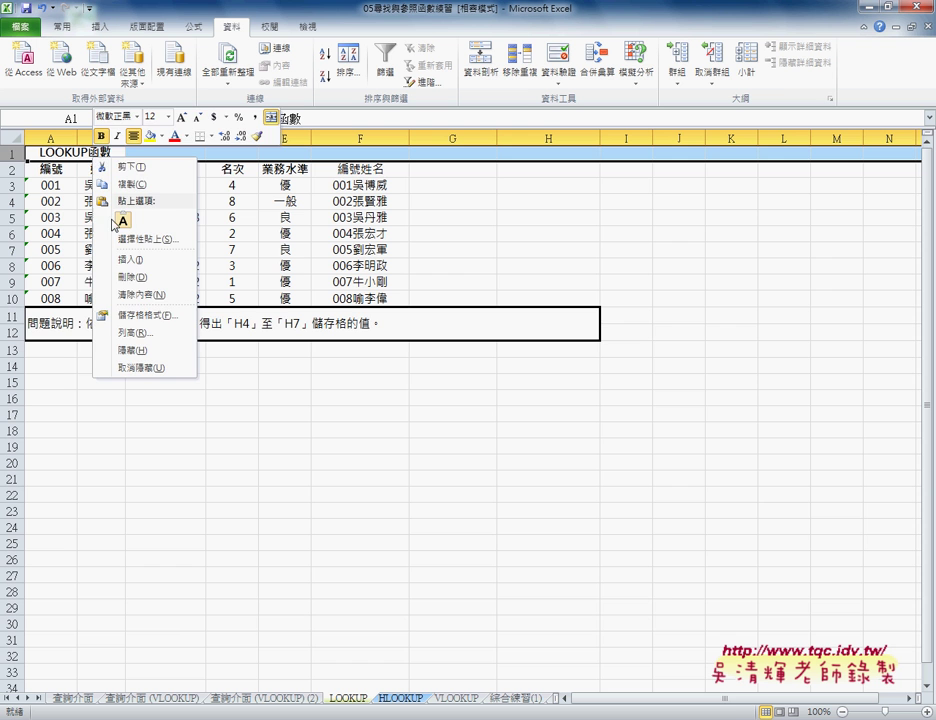
{"action": "left_click", "coordinate": [128, 271]}
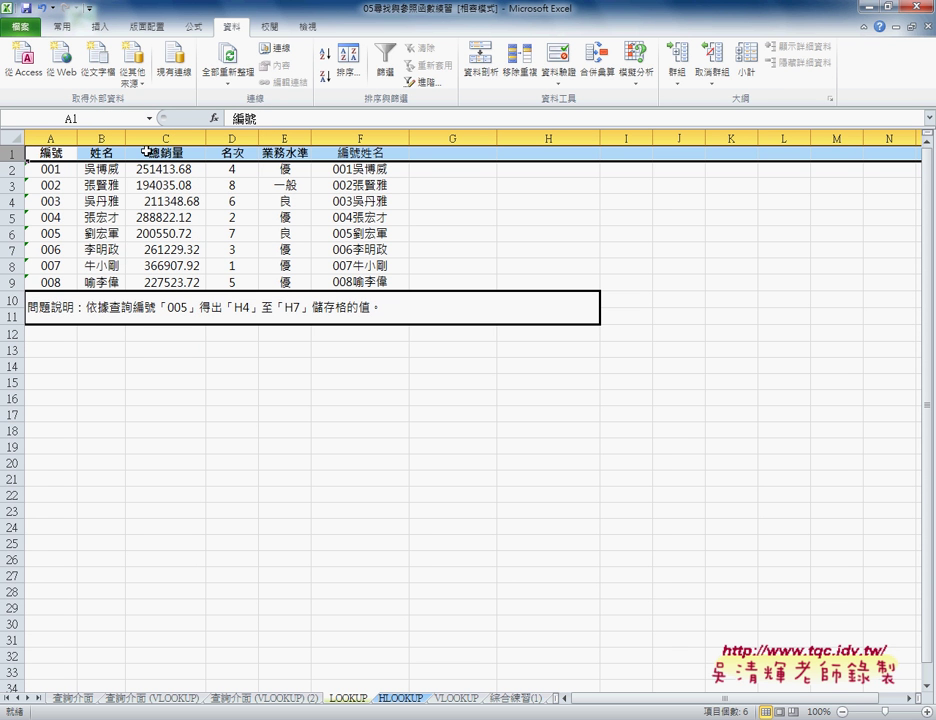
{"action": "left_click", "coordinate": [392, 78]}
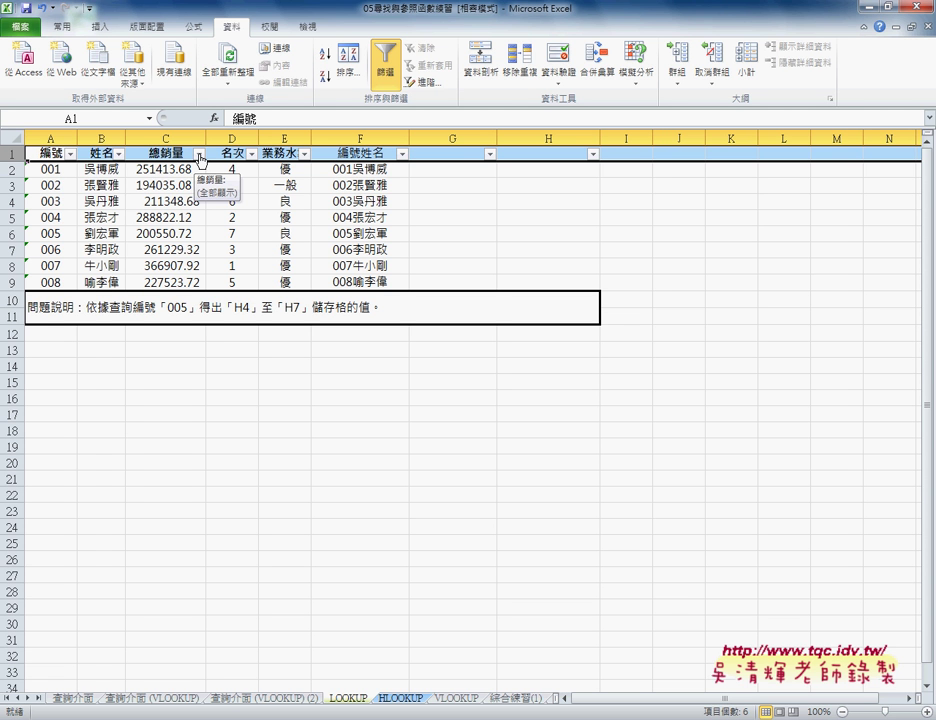
Filter the 姓名 column down to employee 007 alone and select that record's first cell
{"action": "left_click", "coordinate": [119, 154]}
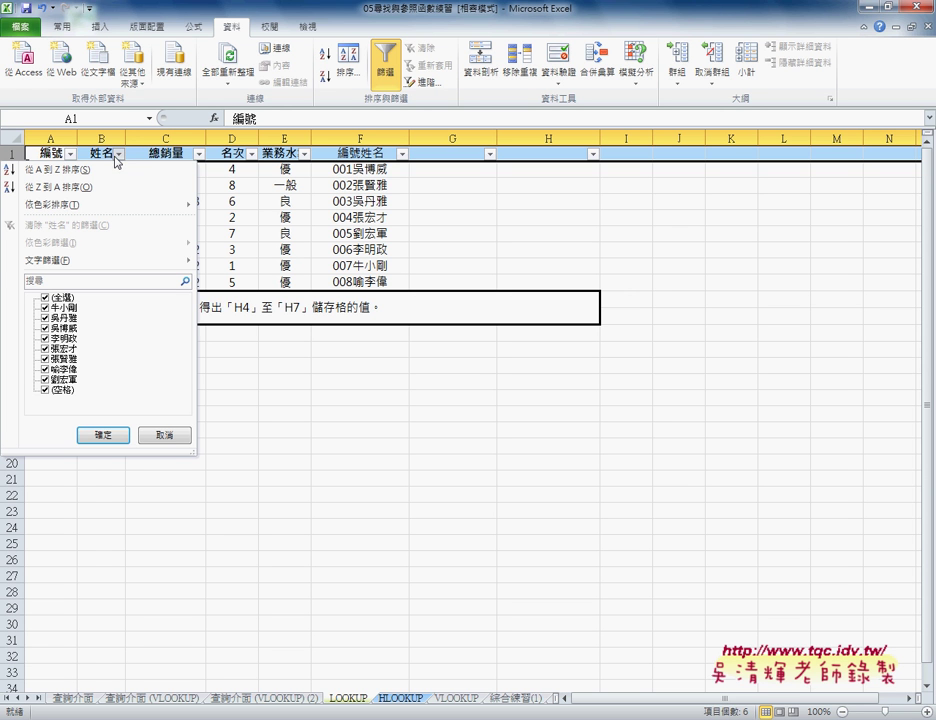
{"action": "mouse_move", "coordinate": [60, 260]}
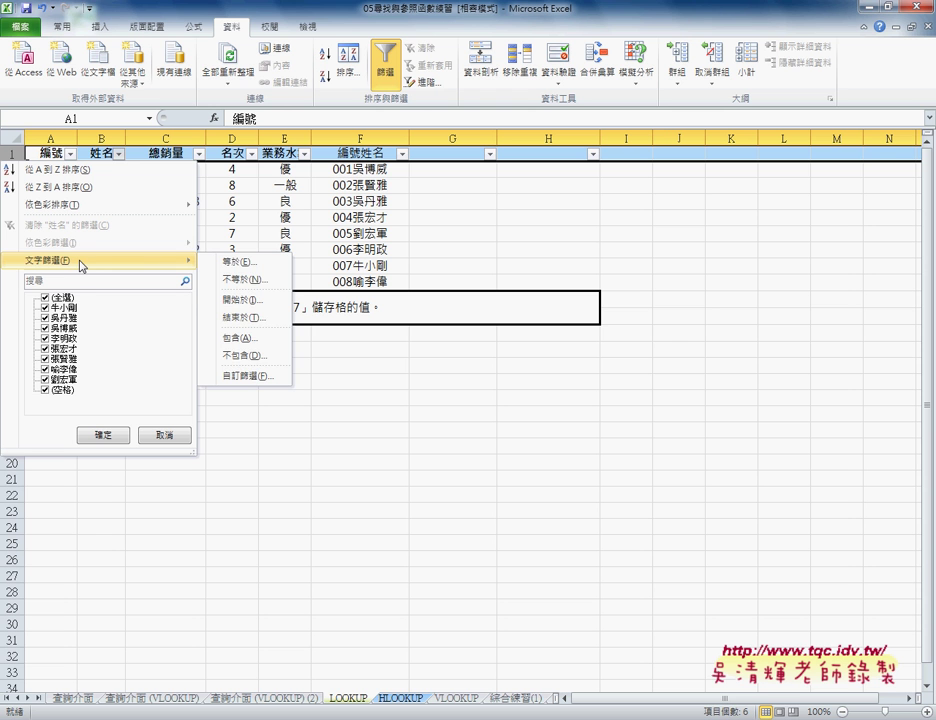
{"action": "left_click", "coordinate": [44, 297]}
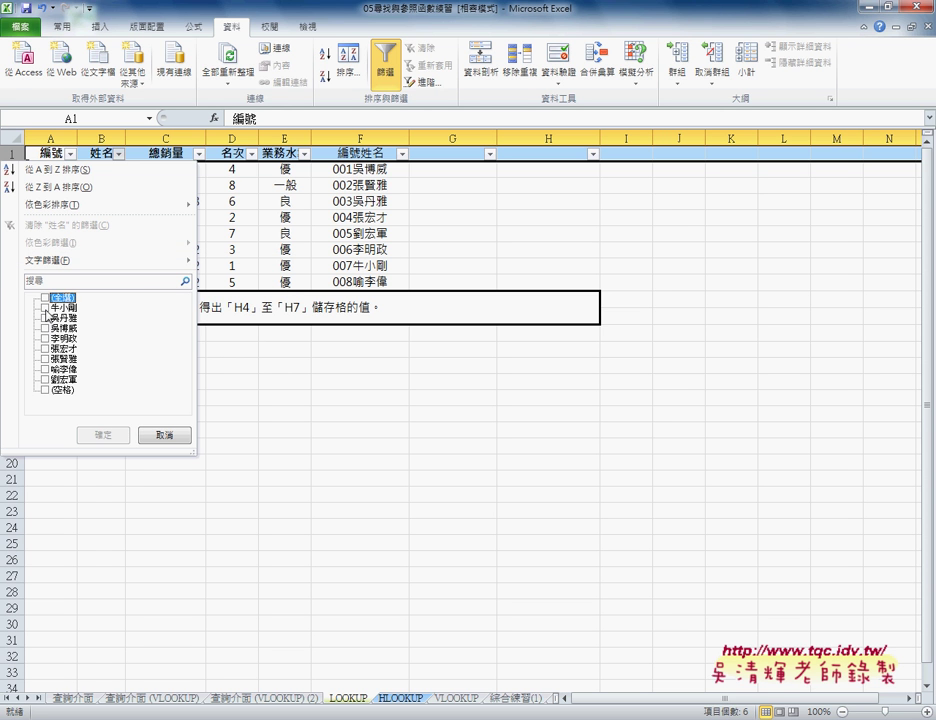
{"action": "left_click", "coordinate": [45, 308]}
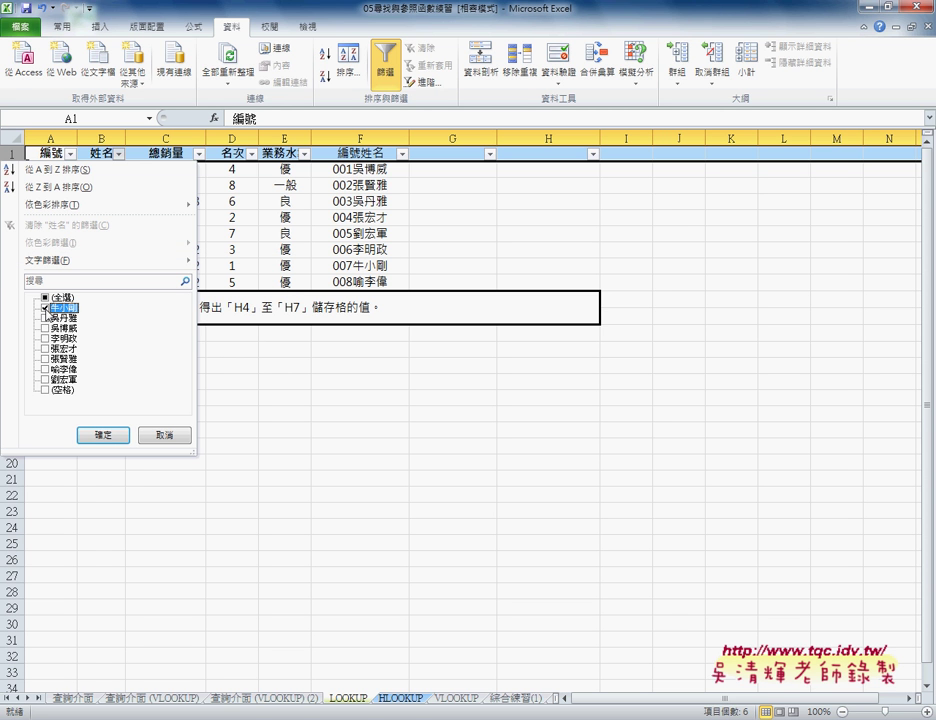
{"action": "left_click", "coordinate": [118, 435]}
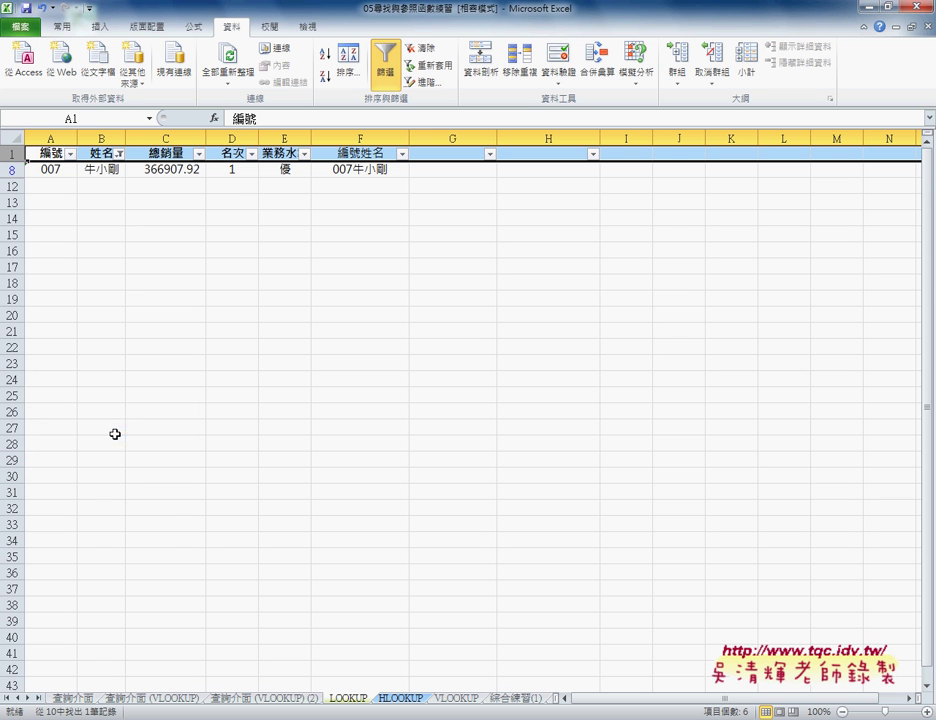
{"action": "left_click", "coordinate": [52, 171]}
{"action": "left_click_drag", "start_coordinate": [52, 171], "coordinate": [375, 171]}
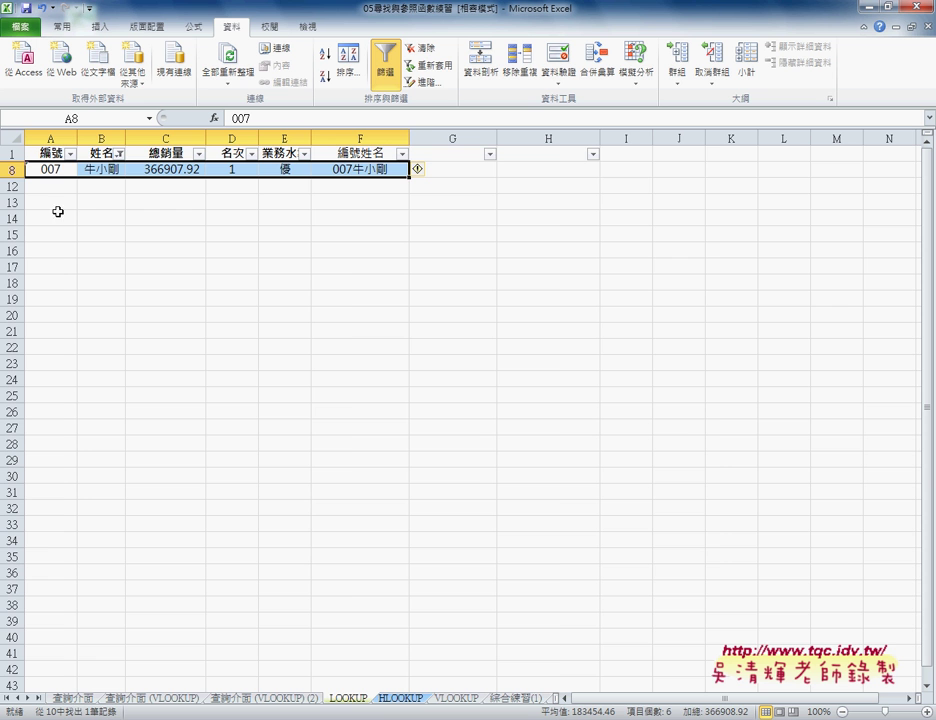
{"action": "key", "text": "ctrl+Page_Up"}
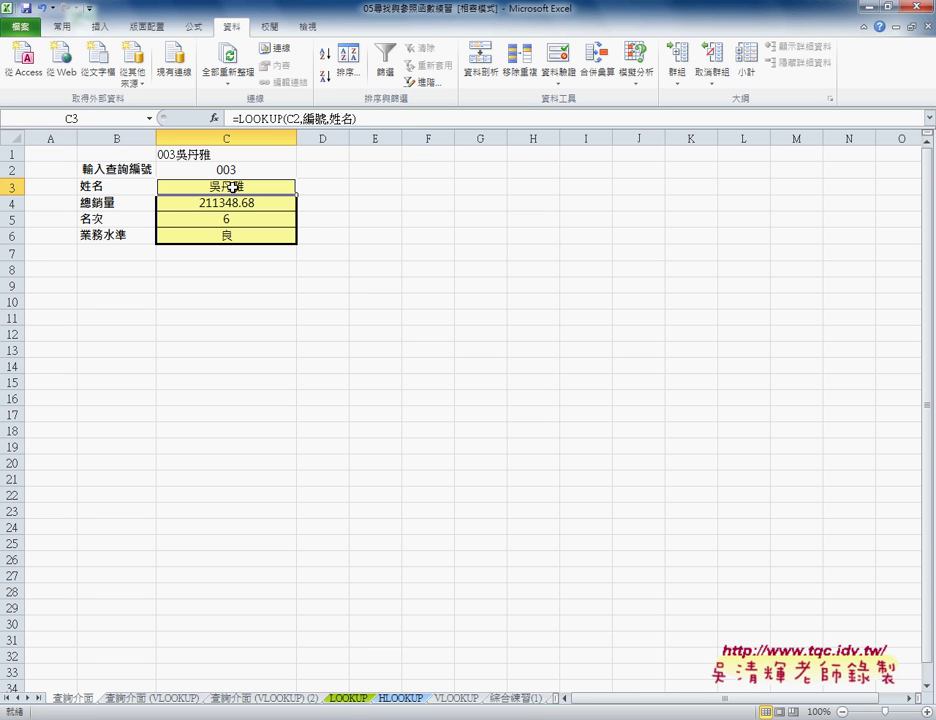
{"action": "key", "text": "ctrl+Page_Down"}
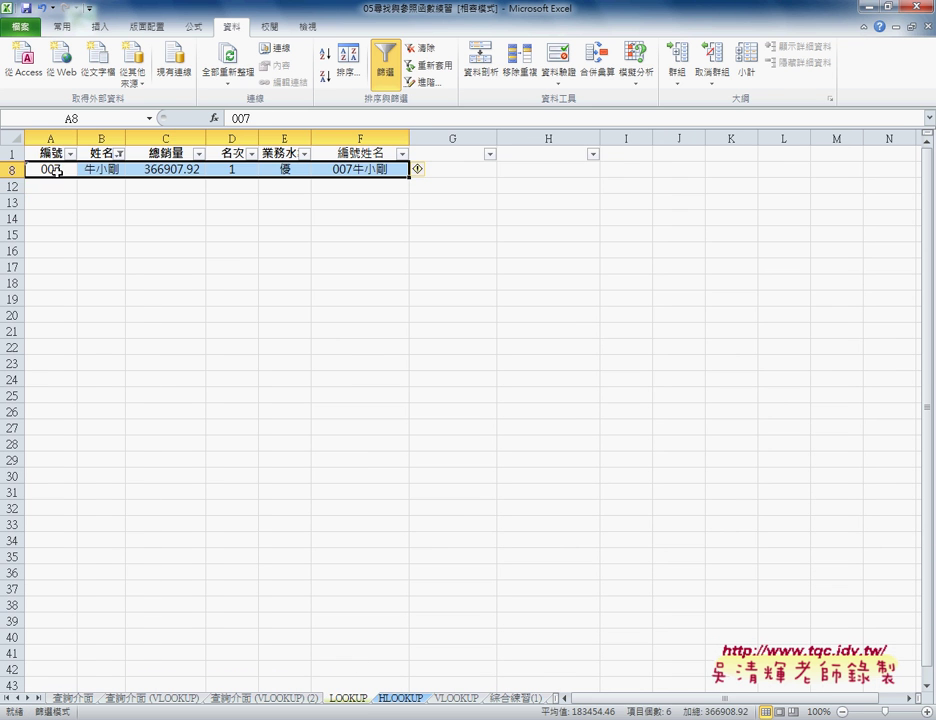
{"action": "left_click", "coordinate": [90, 170]}
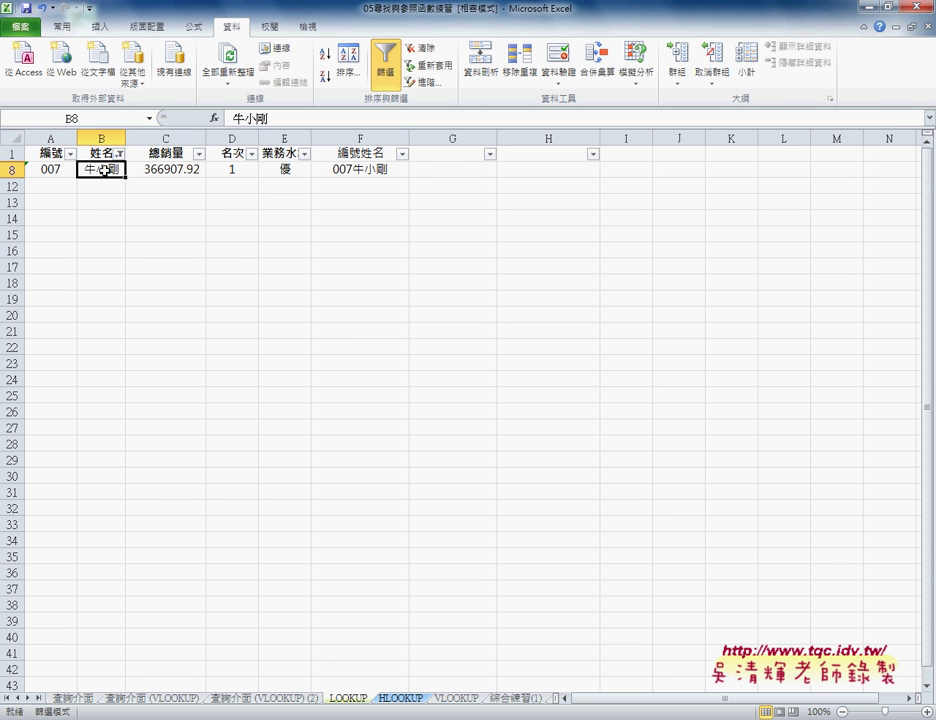
{"action": "key", "text": "ctrl+Page_Up"}
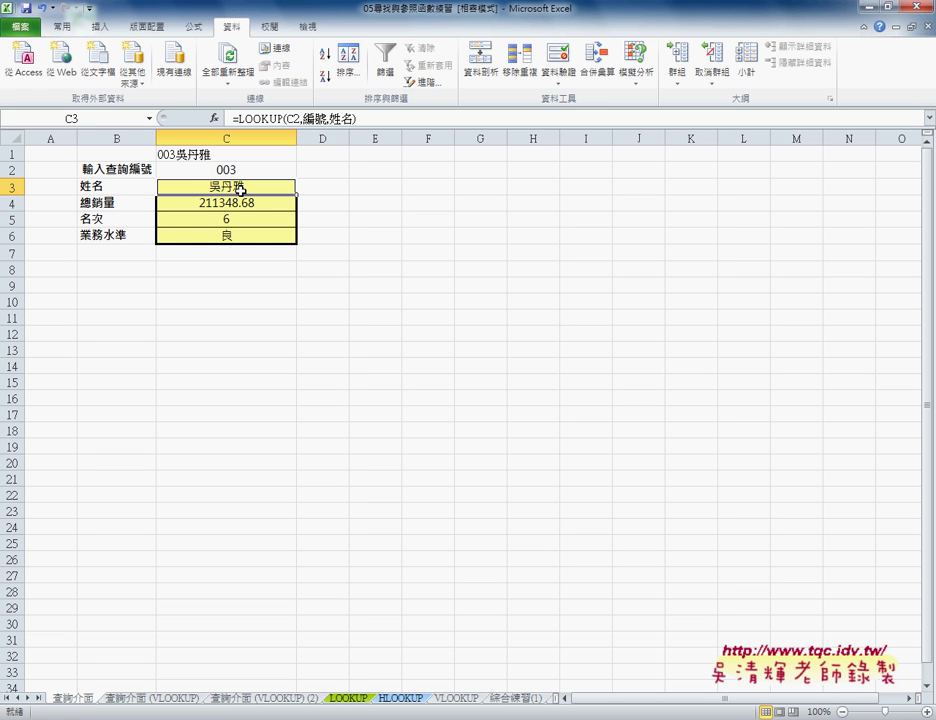
{"action": "left_click", "coordinate": [348, 705]}
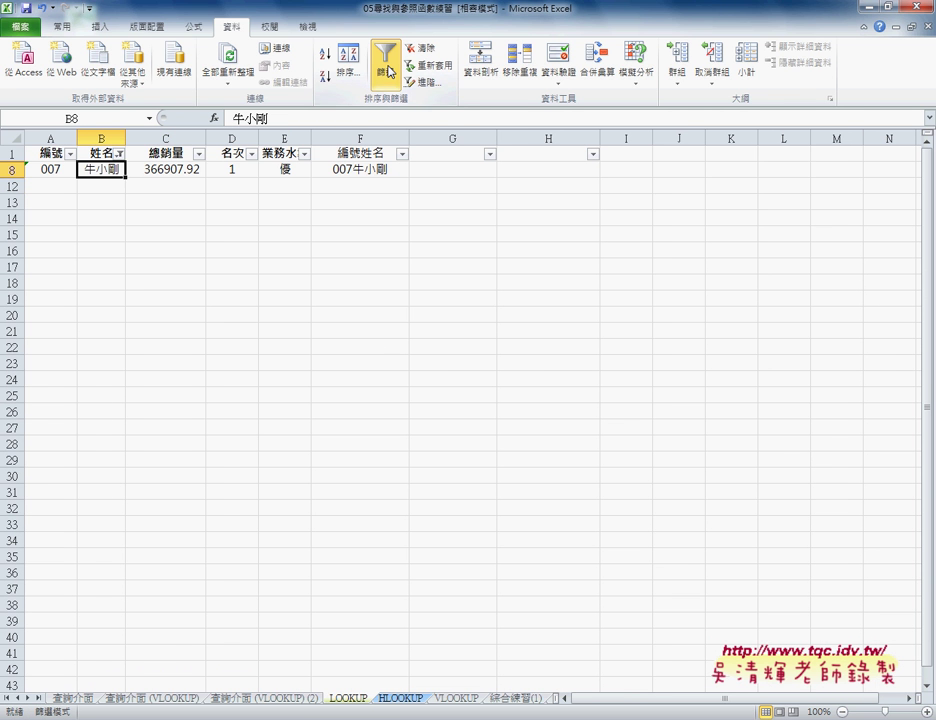
{"action": "left_click", "coordinate": [119, 153]}
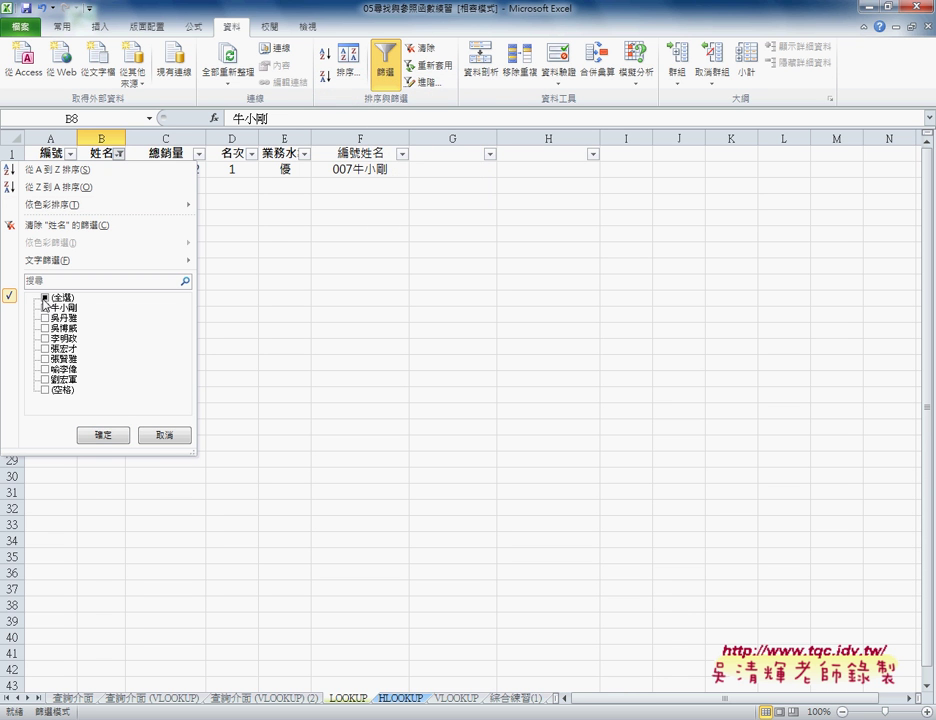
{"action": "left_click", "coordinate": [44, 297]}
{"action": "mouse_move", "coordinate": [100, 260]}
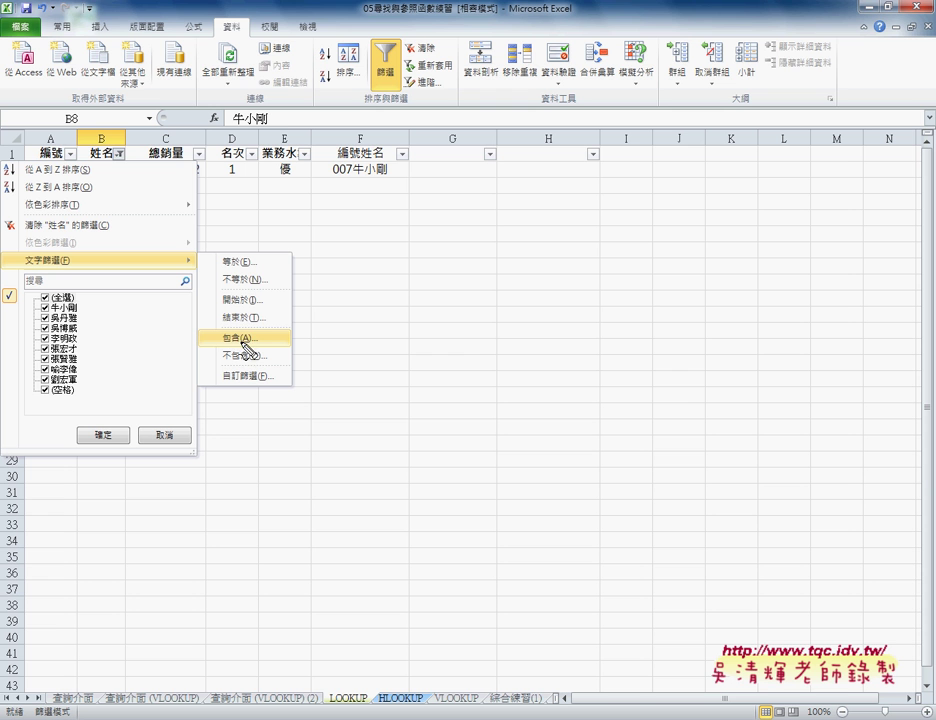
{"action": "left_click", "coordinate": [222, 337]}
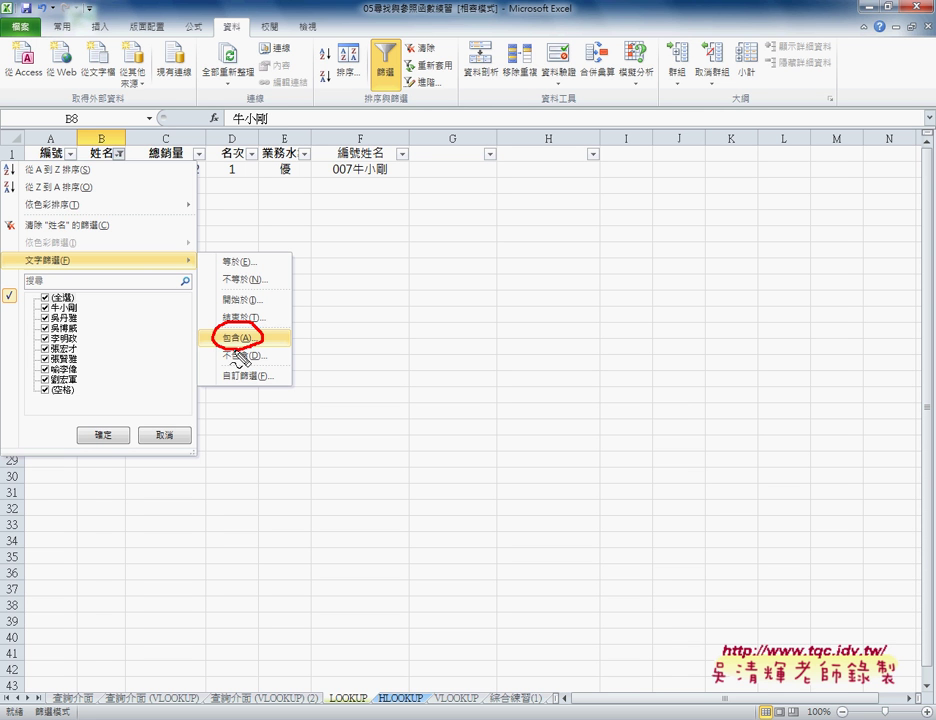
{"action": "left_click", "coordinate": [238, 350]}
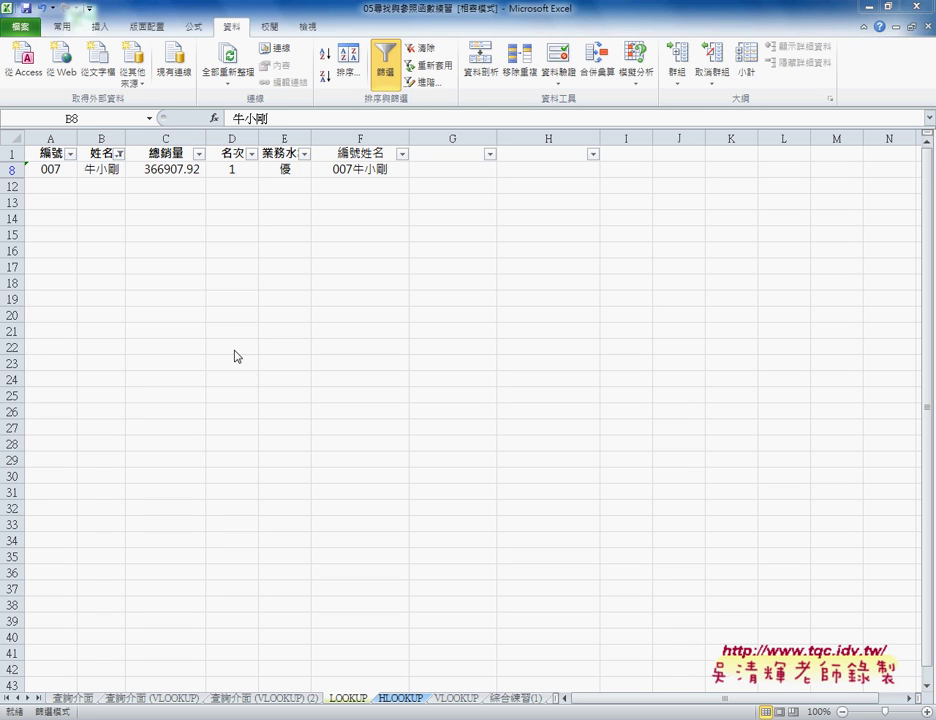
Re-apply AutoFilter, review the 總銷量 filter list, then switch filtering off to show records 001–008
{"action": "left_click", "coordinate": [385, 62]}
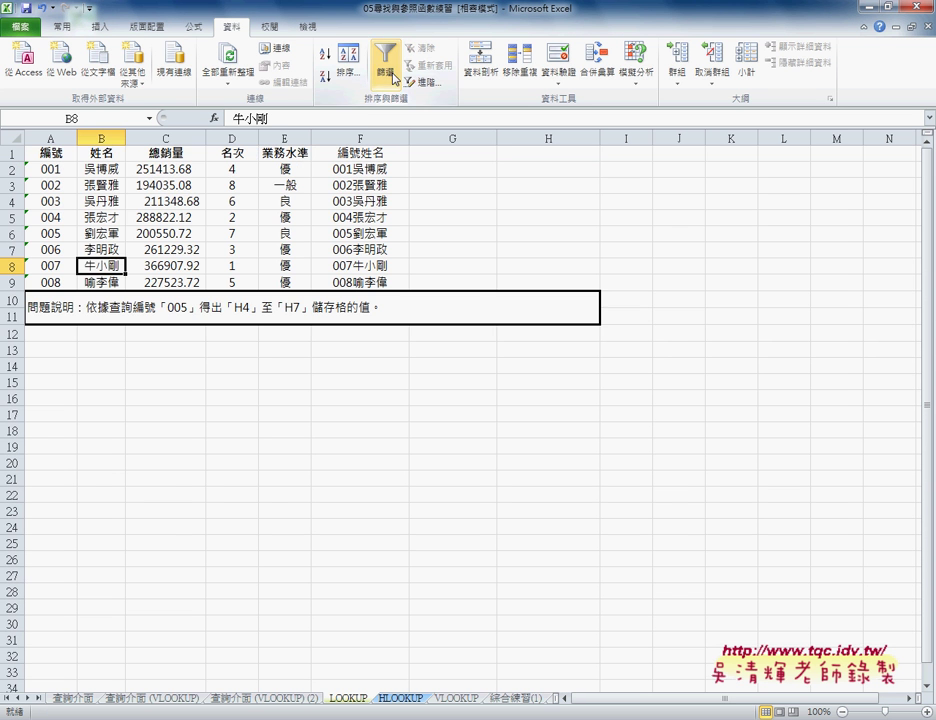
{"action": "left_click", "coordinate": [175, 155]}
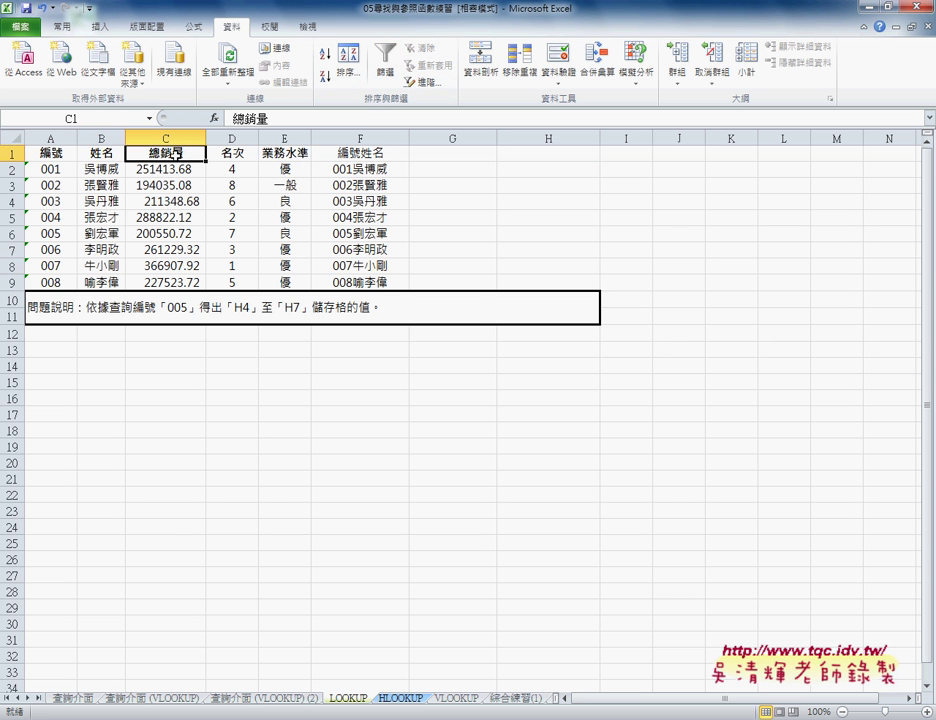
{"action": "left_click", "coordinate": [385, 65]}
{"action": "left_click", "coordinate": [199, 153]}
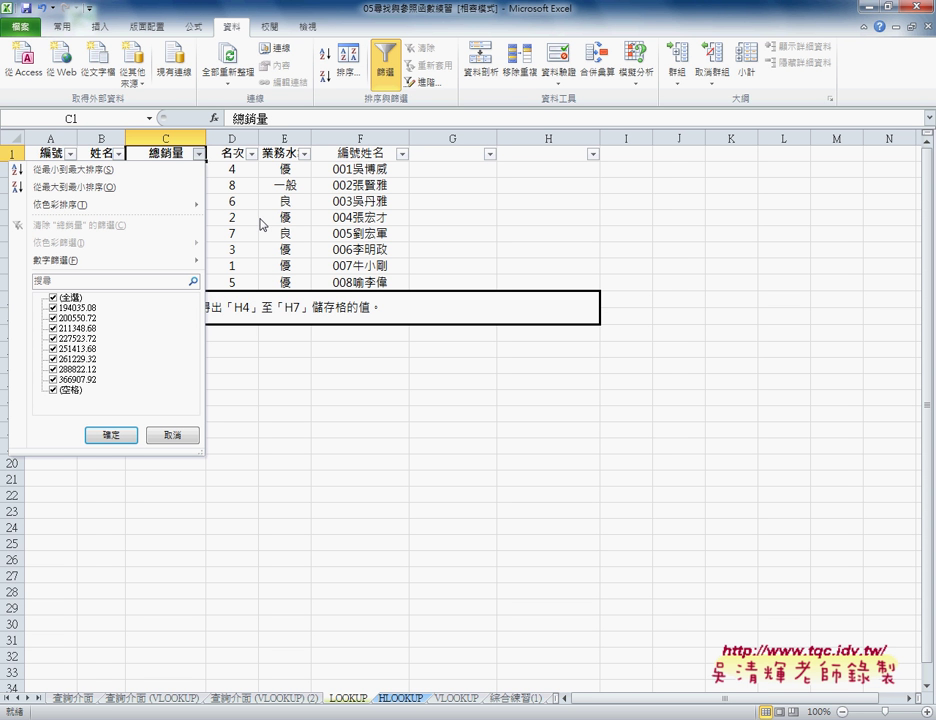
{"action": "left_click", "coordinate": [261, 223]}
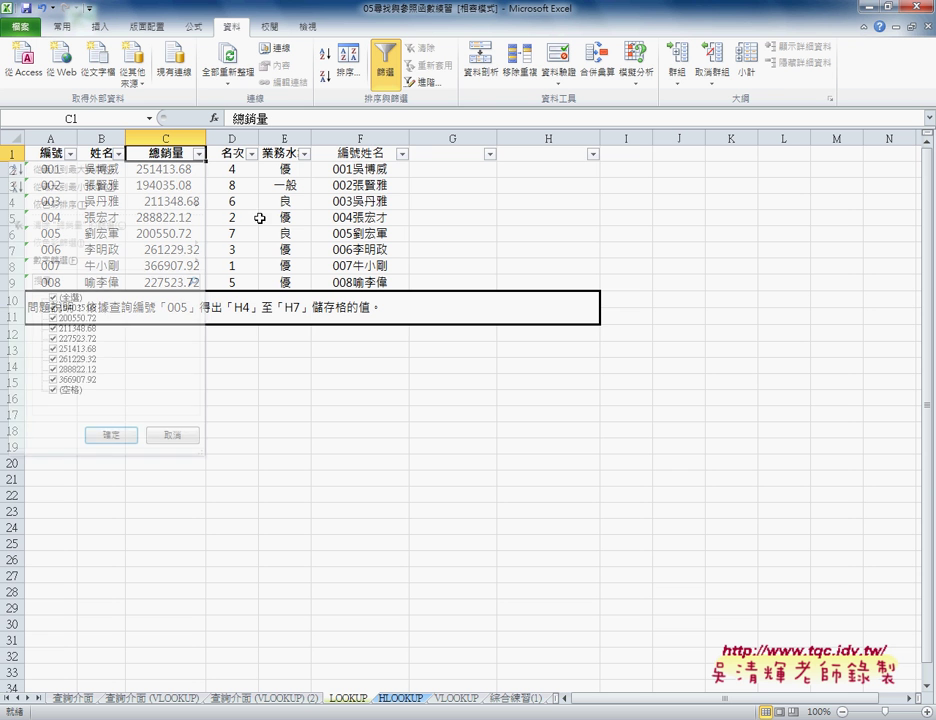
{"action": "left_click", "coordinate": [384, 76]}
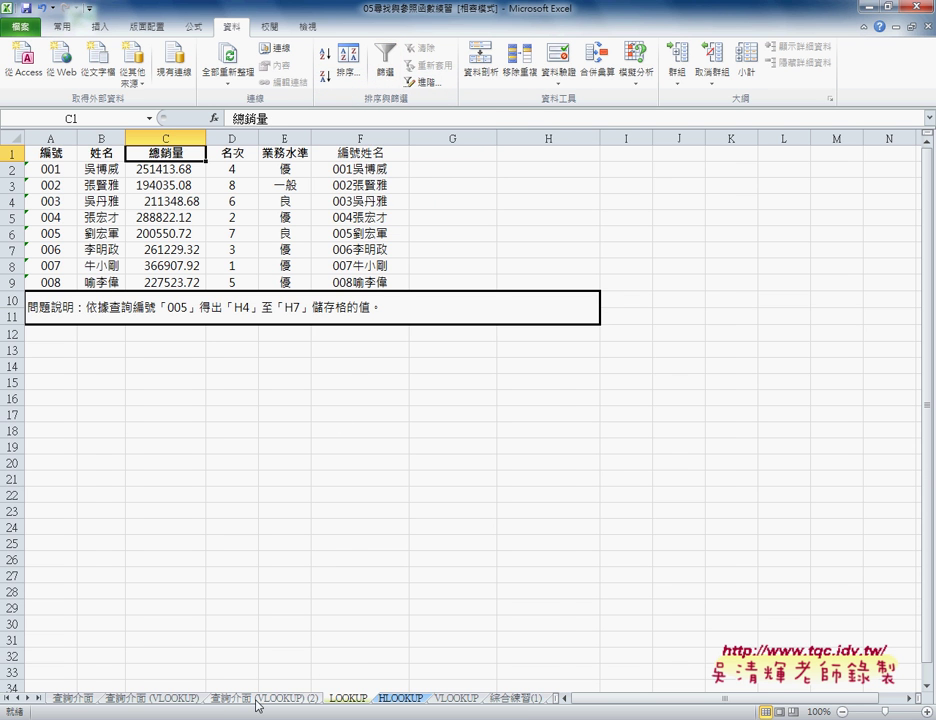
Switch to the 查詢介面 (VLOOKUP) sheet with the employee lookup form for number 003
{"action": "left_click", "coordinate": [171, 700]}
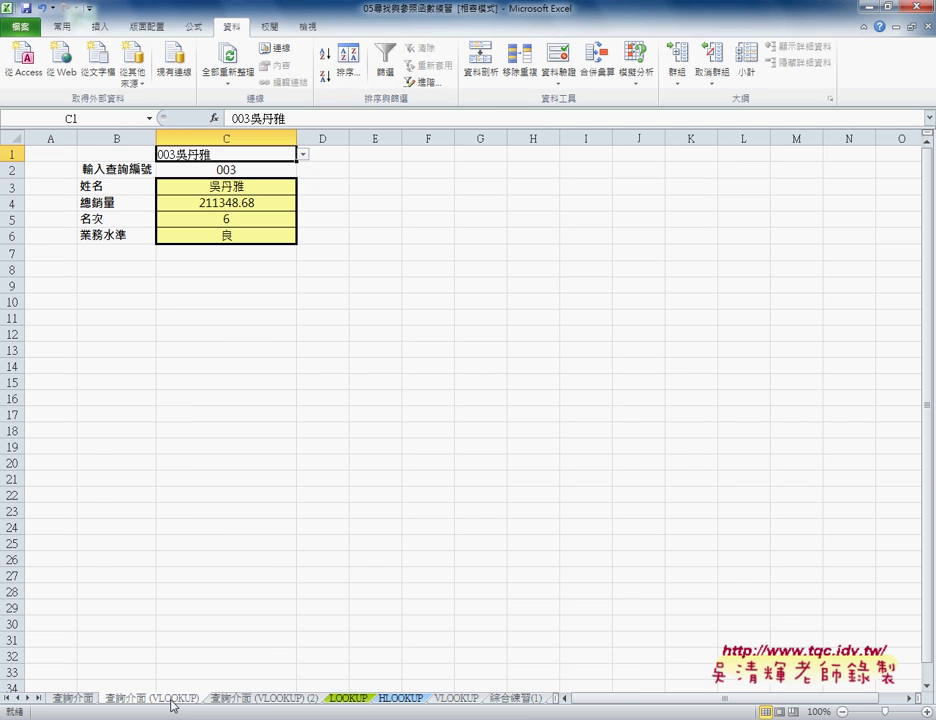